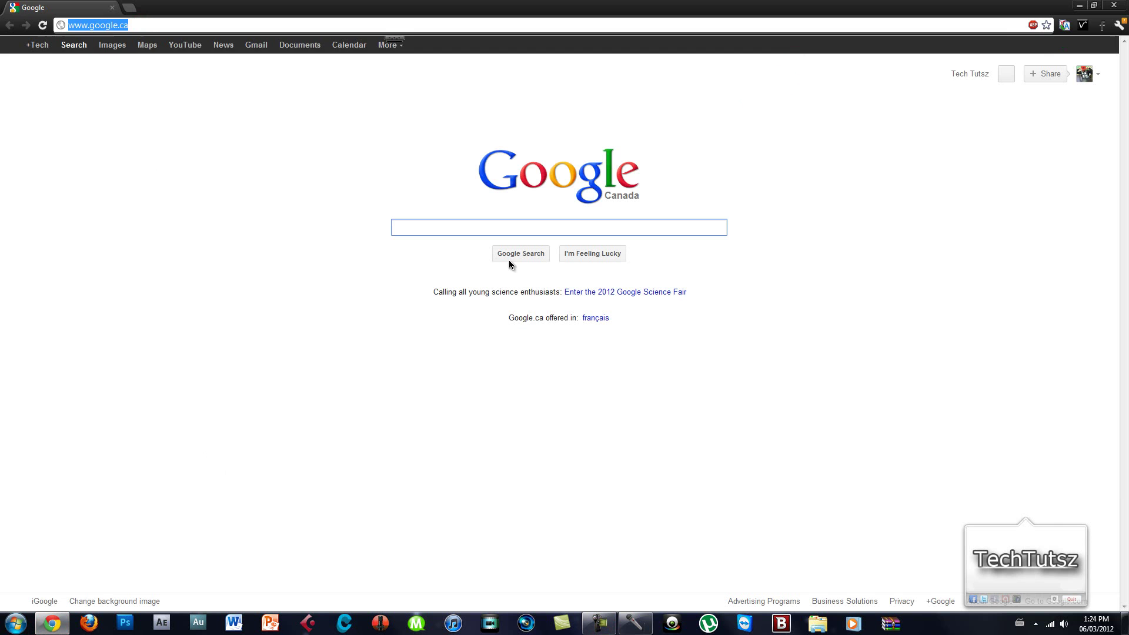
{"action": "type", "text": "you"}
Load youtube.com in Chrome to reach the TechTutorialsz channel
{"action": "key", "text": "Return"}
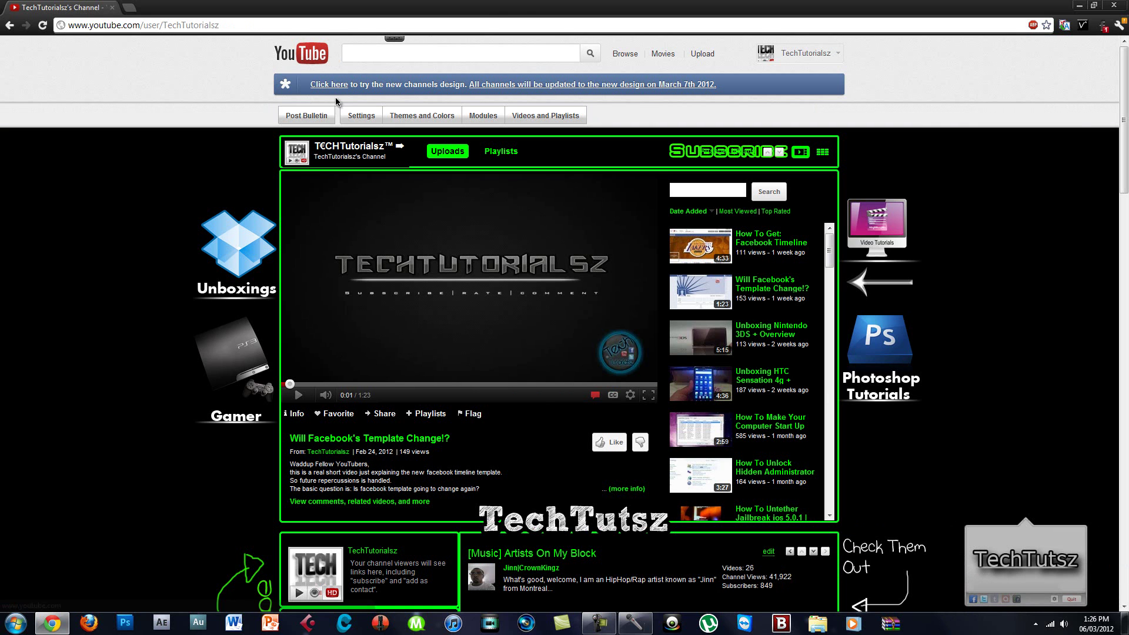
Switch to the new design, try editing the About description, then cancel the edit
{"action": "left_click", "coordinate": [329, 85]}
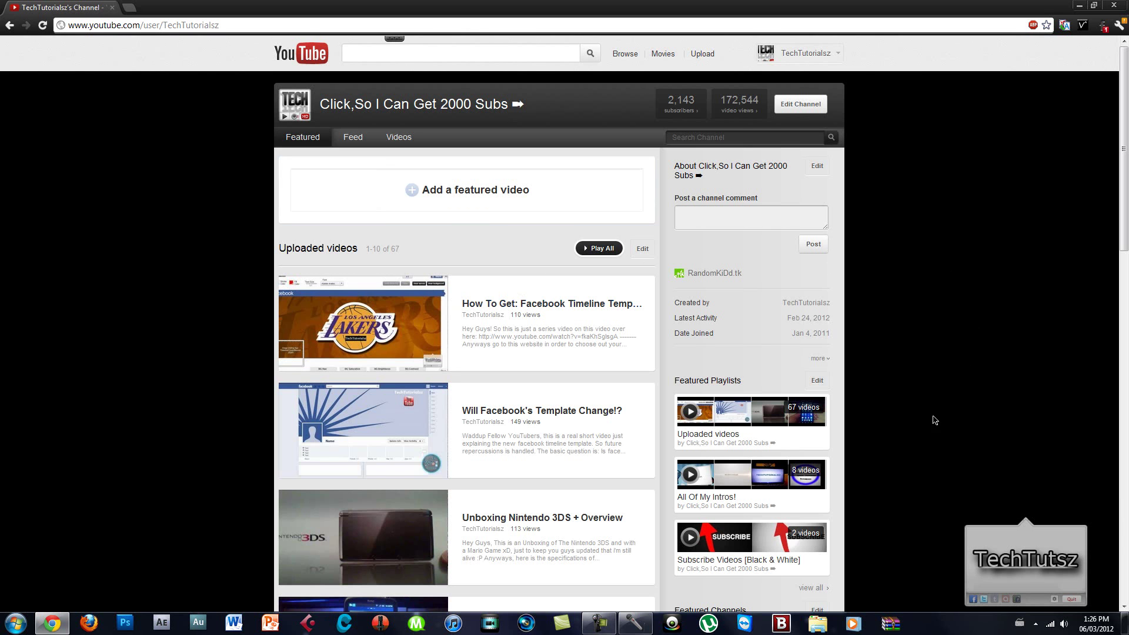
{"action": "scroll", "coordinate": [957, 456], "scroll_direction": "down", "scroll_amount": 2}
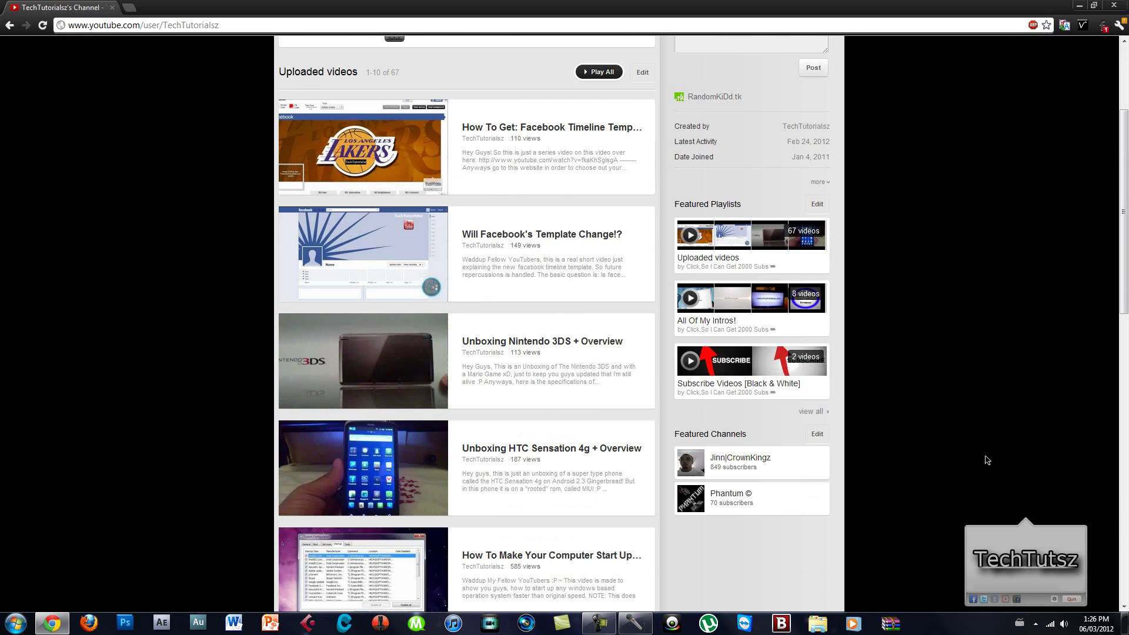
{"action": "scroll", "coordinate": [985, 458], "scroll_direction": "down", "scroll_amount": 2}
{"action": "scroll", "coordinate": [973, 455], "scroll_direction": "down", "scroll_amount": 5}
{"action": "scroll", "coordinate": [950, 458], "scroll_direction": "up", "scroll_amount": 3}
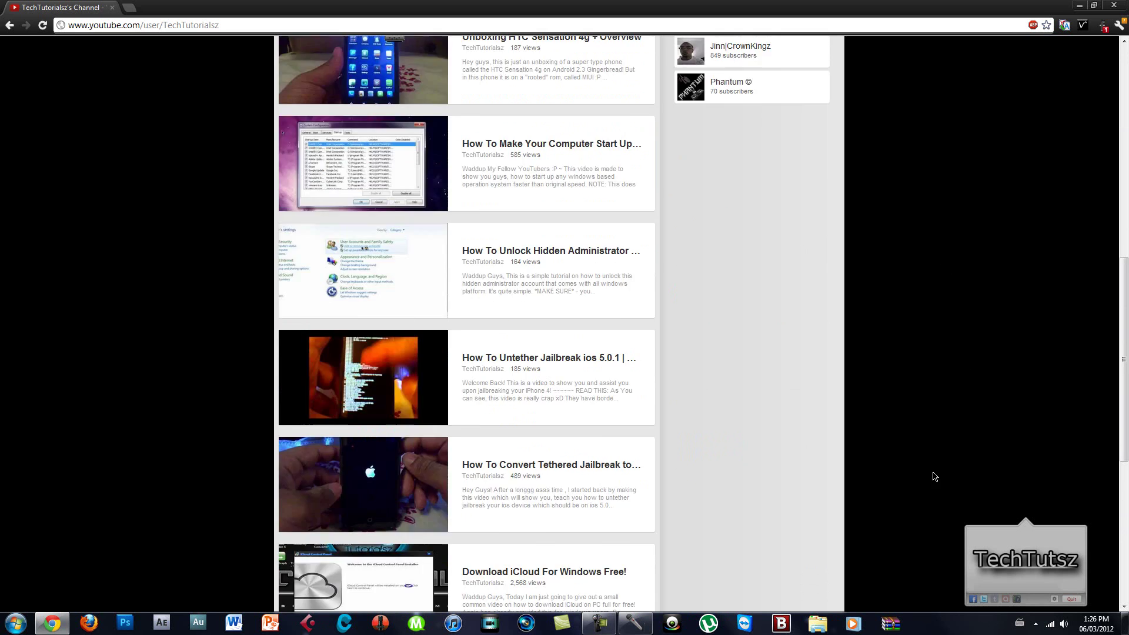
{"action": "scroll", "coordinate": [932, 474], "scroll_direction": "up", "scroll_amount": 2}
{"action": "scroll", "coordinate": [932, 474], "scroll_direction": "up", "scroll_amount": 2}
{"action": "scroll", "coordinate": [926, 470], "scroll_direction": "up", "scroll_amount": 2}
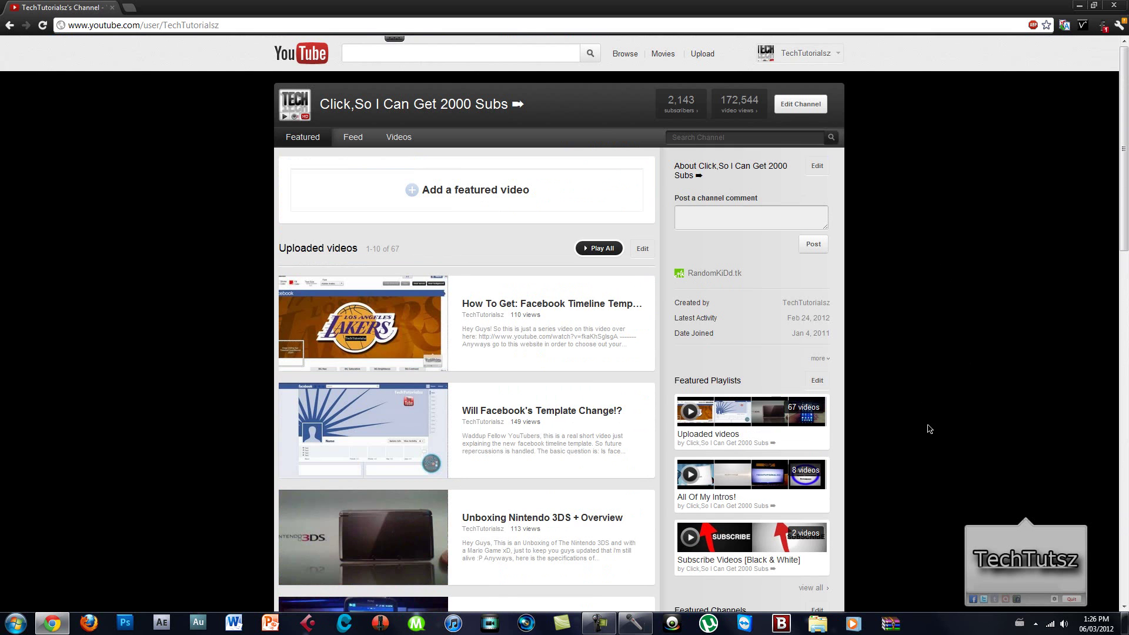
{"action": "left_click", "coordinate": [817, 168]}
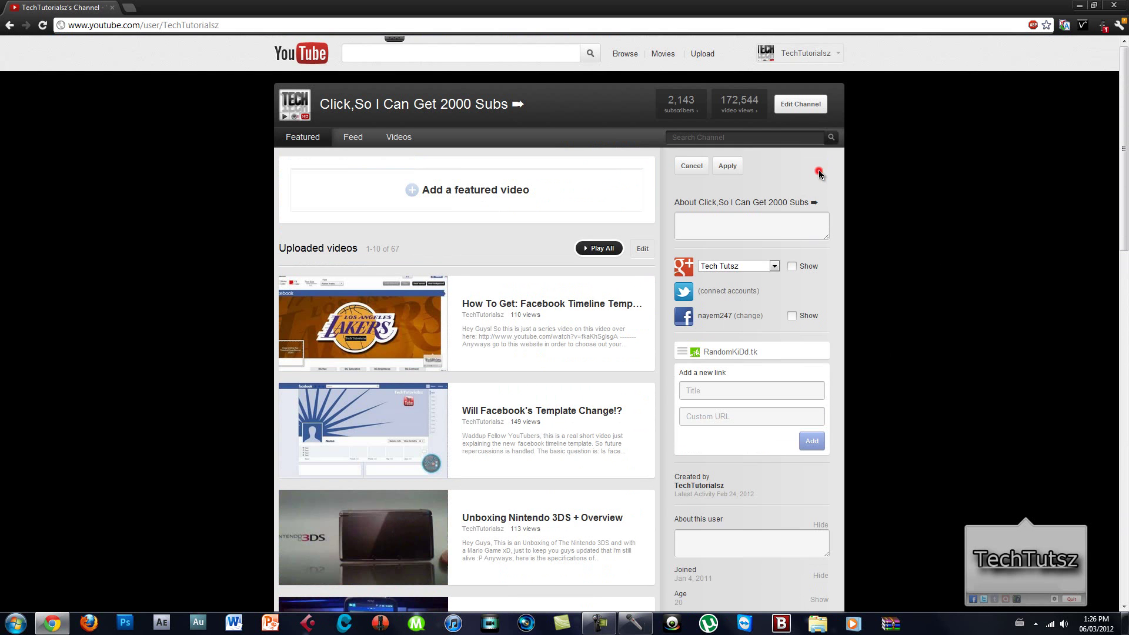
{"action": "left_click", "coordinate": [756, 222]}
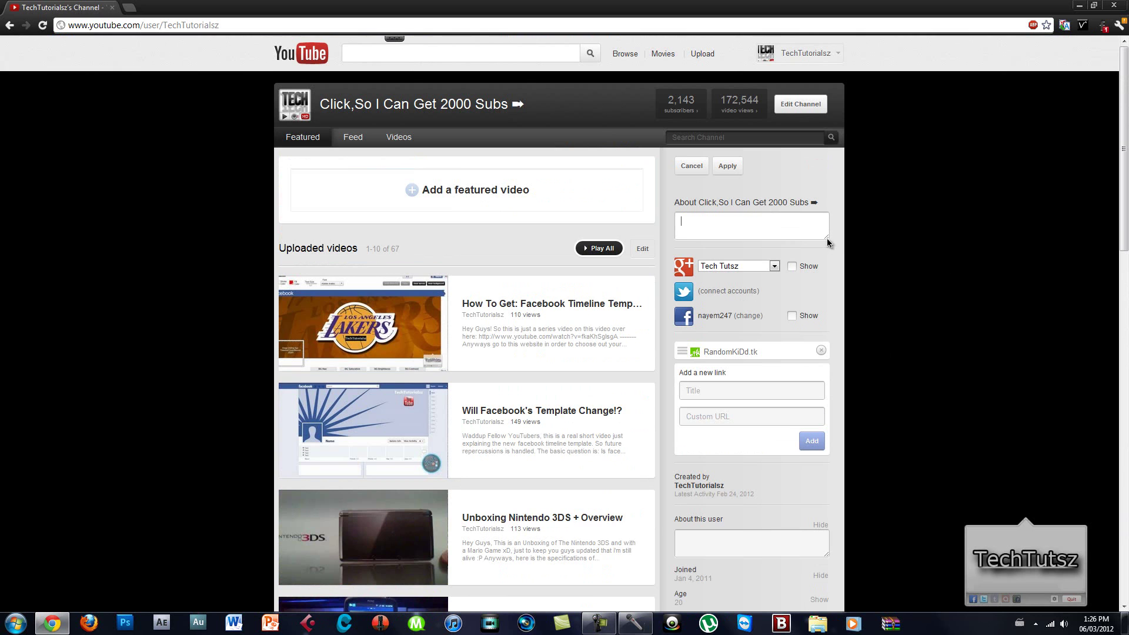
{"action": "left_click", "coordinate": [855, 195]}
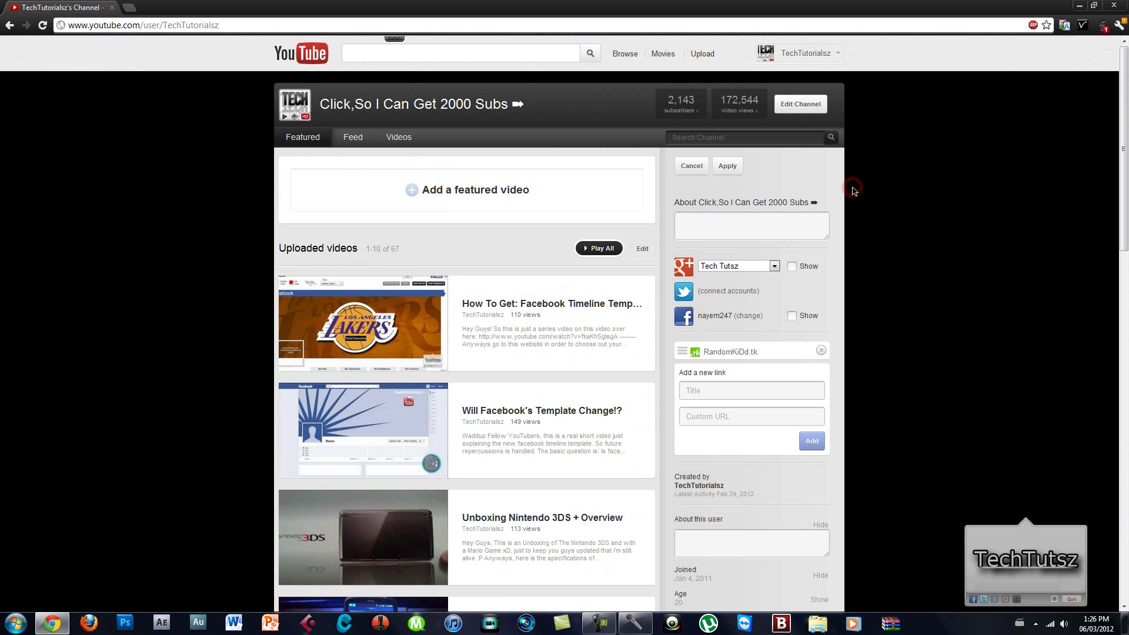
{"action": "left_click", "coordinate": [778, 221]}
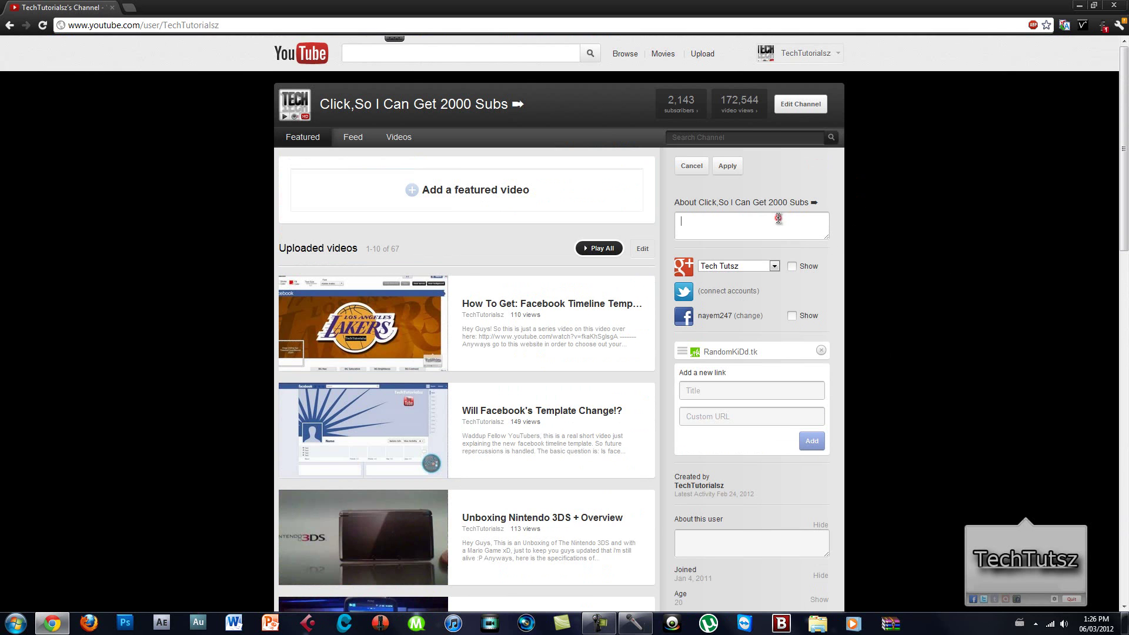
{"action": "left_click", "coordinate": [775, 97]}
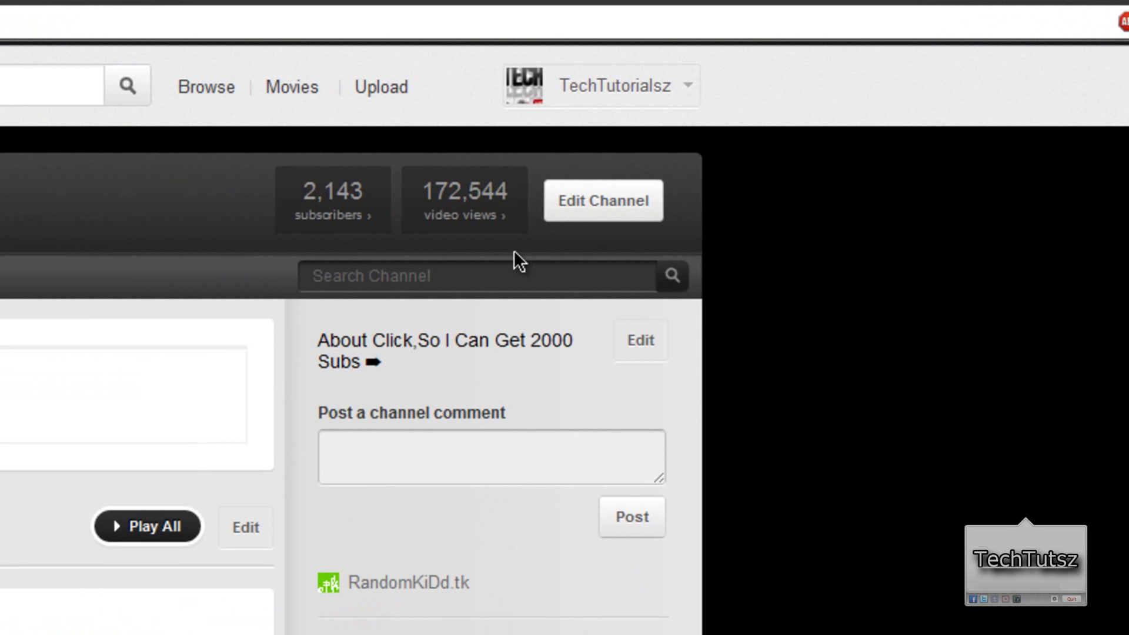
Open Edit Channel and close the yellow guided-tour tooltip with NEXT
{"action": "left_click", "coordinate": [587, 203]}
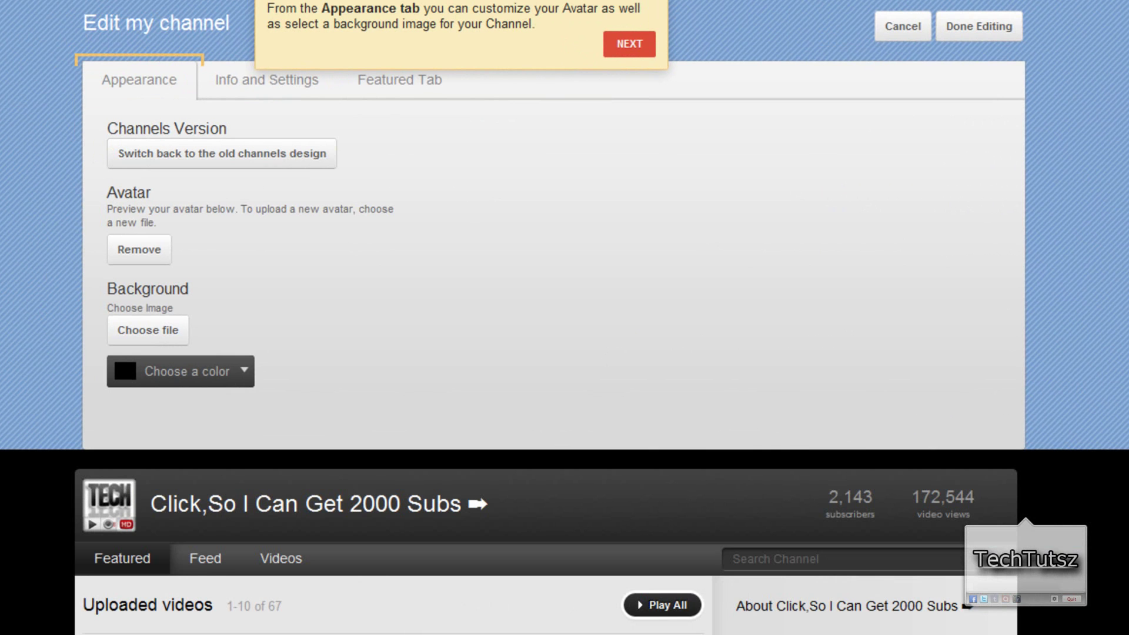
{"action": "left_click", "coordinate": [629, 43]}
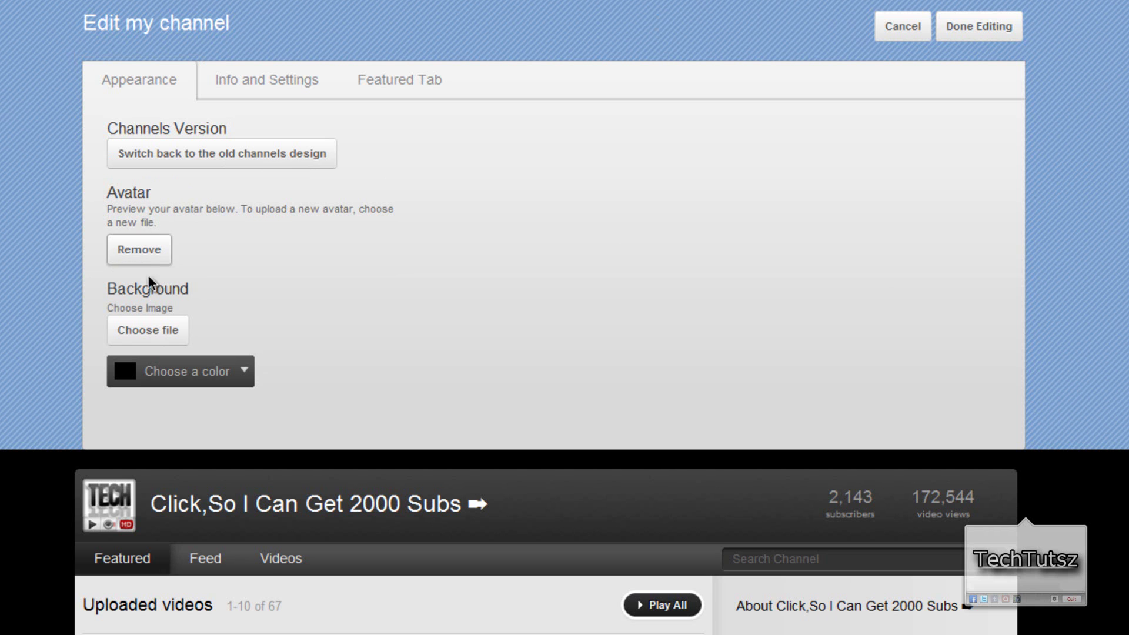
Inspect the channel's Title and Description fields under Info and Settings
{"action": "left_click", "coordinate": [265, 84]}
{"action": "left_click", "coordinate": [307, 209]}
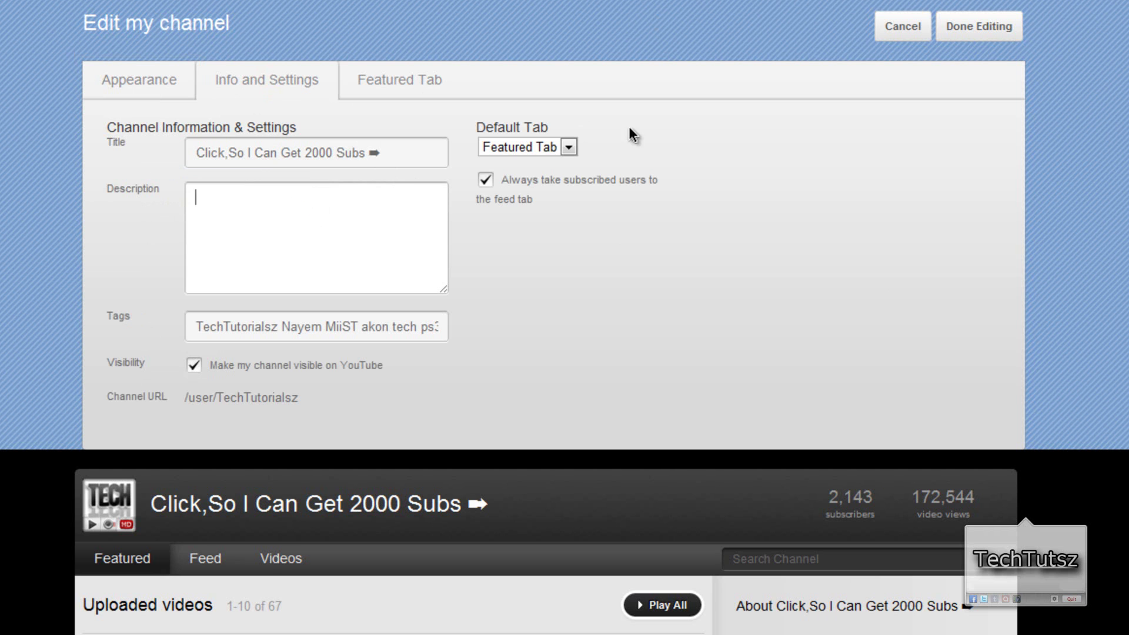
{"action": "triple_click", "coordinate": [380, 152]}
{"action": "left_click", "coordinate": [389, 153]}
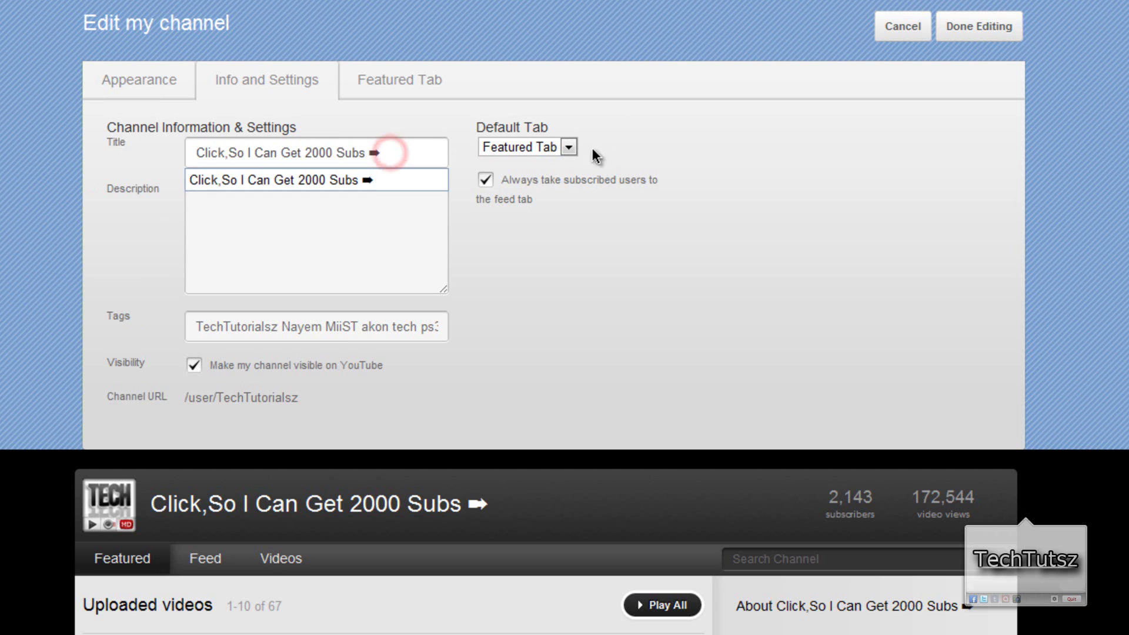
{"action": "left_click", "coordinate": [664, 214]}
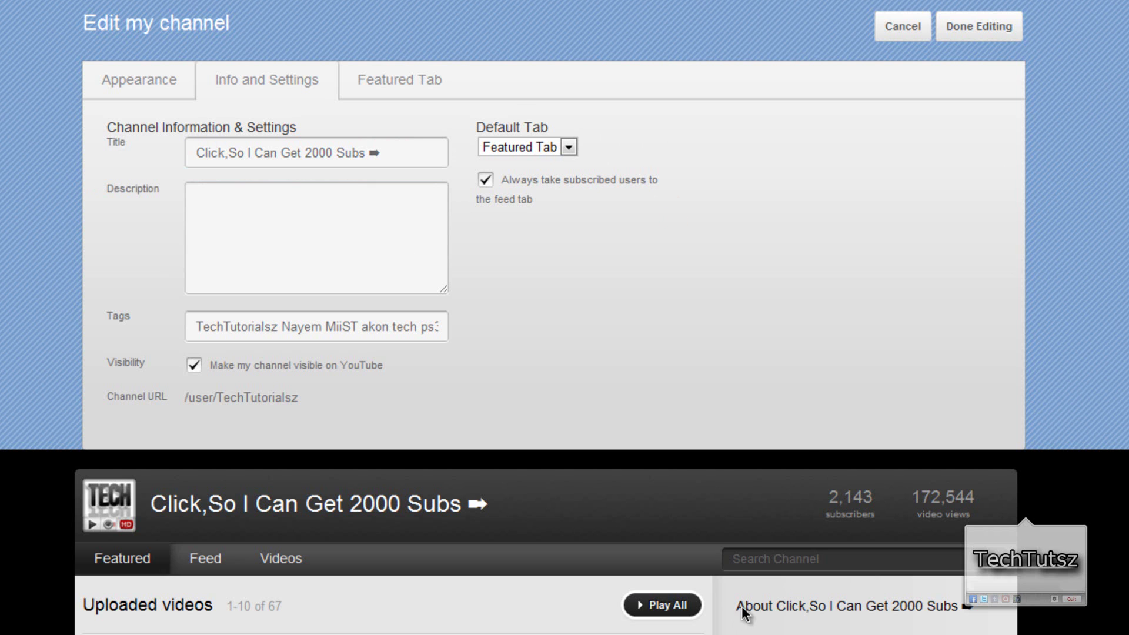
Check the channel Tags field and bring up the Featured Tab layout choices
{"action": "left_click", "coordinate": [494, 503]}
{"action": "left_click", "coordinate": [708, 329]}
{"action": "left_click", "coordinate": [223, 327]}
{"action": "left_click", "coordinate": [623, 305]}
{"action": "left_click", "coordinate": [440, 90]}
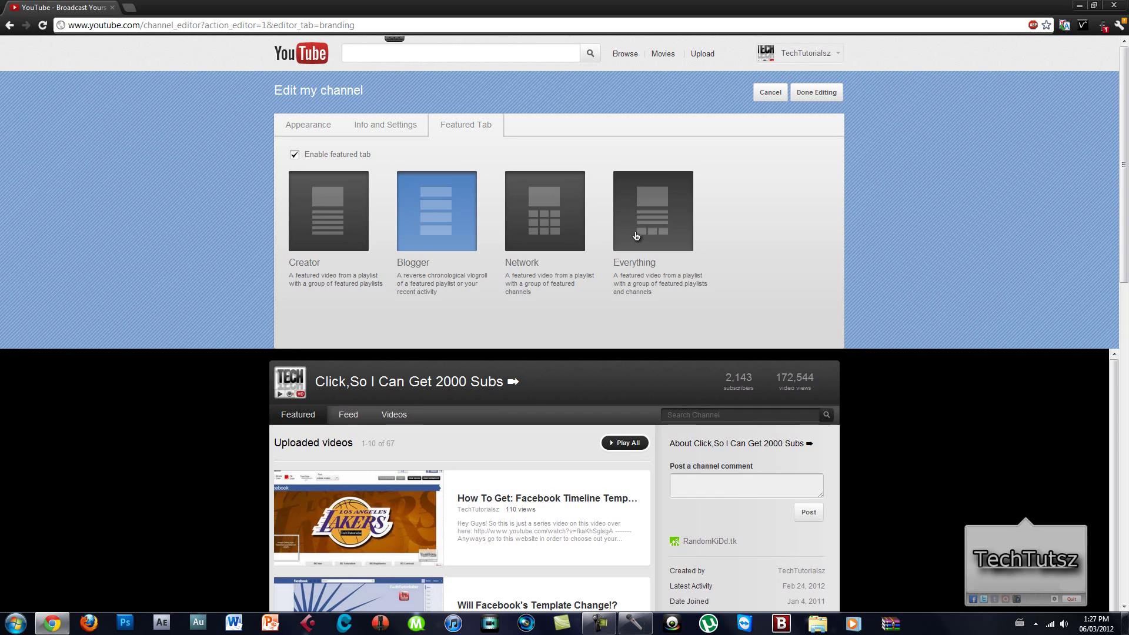
Try the Everything, Network and Blogger layouts, then pick Creator for the featured tab
{"action": "left_click", "coordinate": [629, 239]}
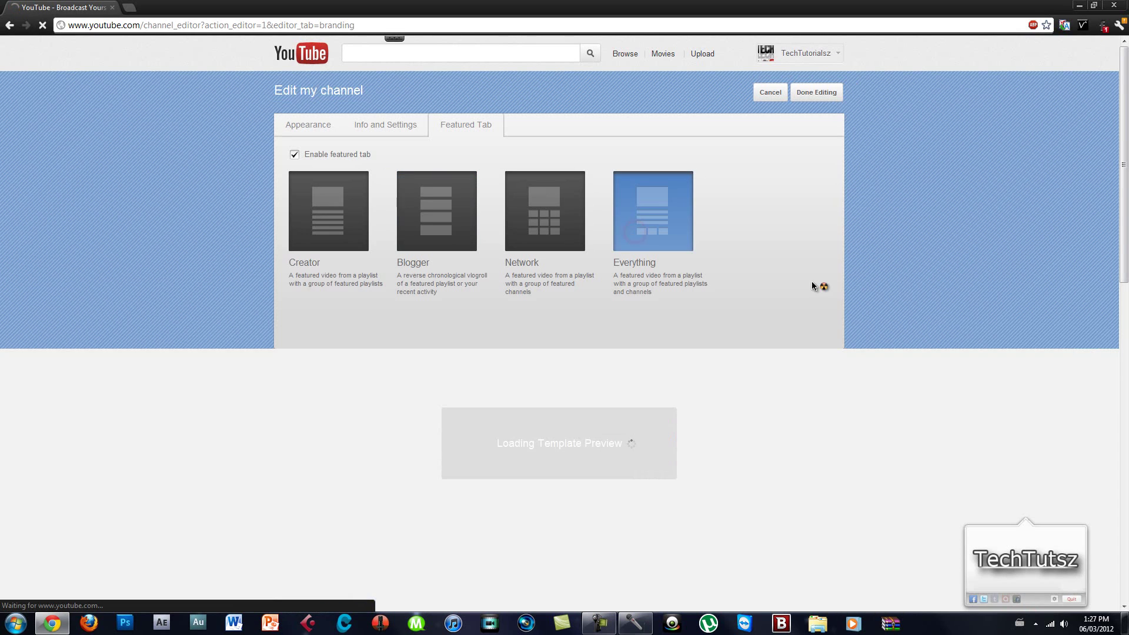
{"action": "scroll", "coordinate": [980, 288], "scroll_direction": "down", "scroll_amount": 3}
{"action": "scroll", "coordinate": [950, 377], "scroll_direction": "up", "scroll_amount": 3}
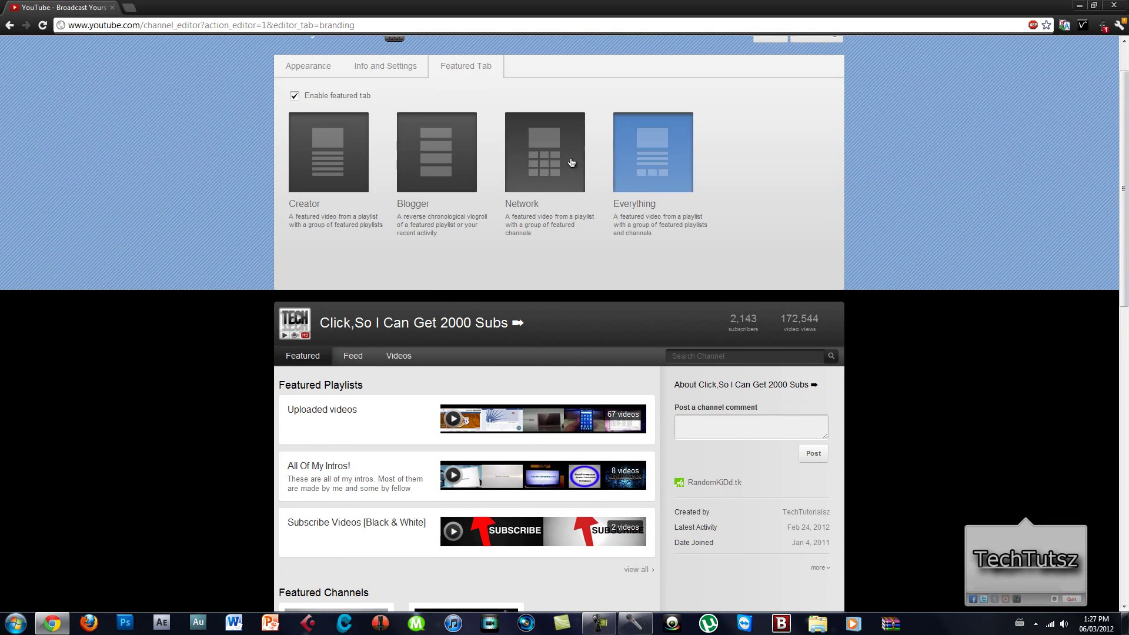
{"action": "scroll", "coordinate": [745, 382], "scroll_direction": "down", "scroll_amount": 3}
{"action": "scroll", "coordinate": [932, 388], "scroll_direction": "down", "scroll_amount": 4}
{"action": "scroll", "coordinate": [806, 441], "scroll_direction": "up", "scroll_amount": 6}
{"action": "scroll", "coordinate": [618, 265], "scroll_direction": "up", "scroll_amount": 1}
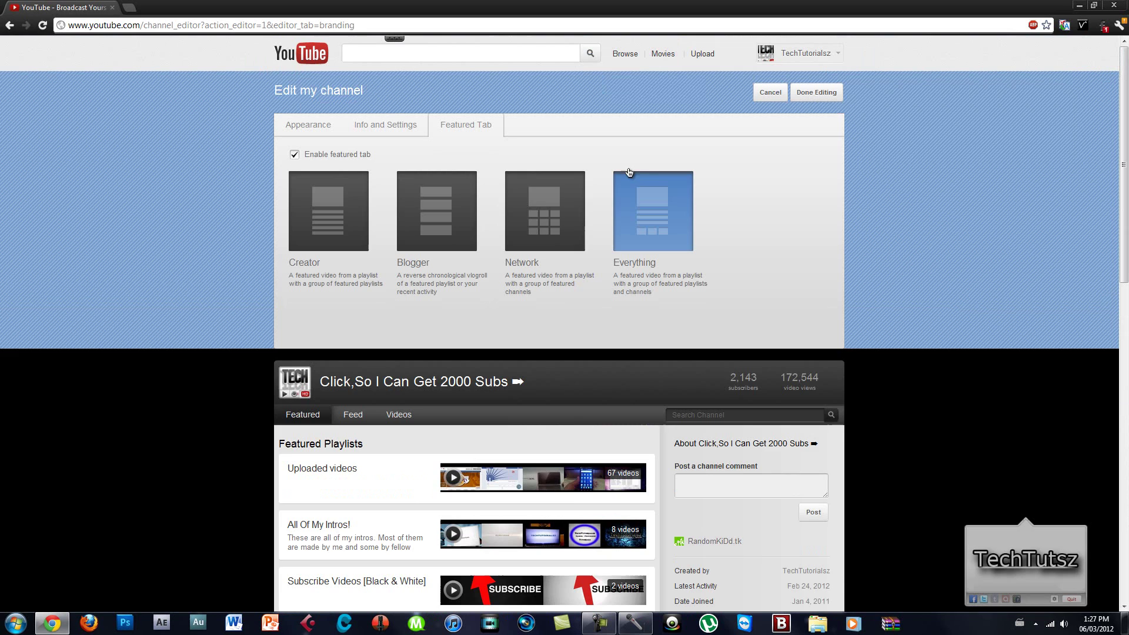
{"action": "left_click", "coordinate": [551, 226]}
{"action": "scroll", "coordinate": [1008, 454], "scroll_direction": "down", "scroll_amount": 1}
{"action": "scroll", "coordinate": [957, 429], "scroll_direction": "down", "scroll_amount": 2}
{"action": "scroll", "coordinate": [922, 419], "scroll_direction": "up", "scroll_amount": 2}
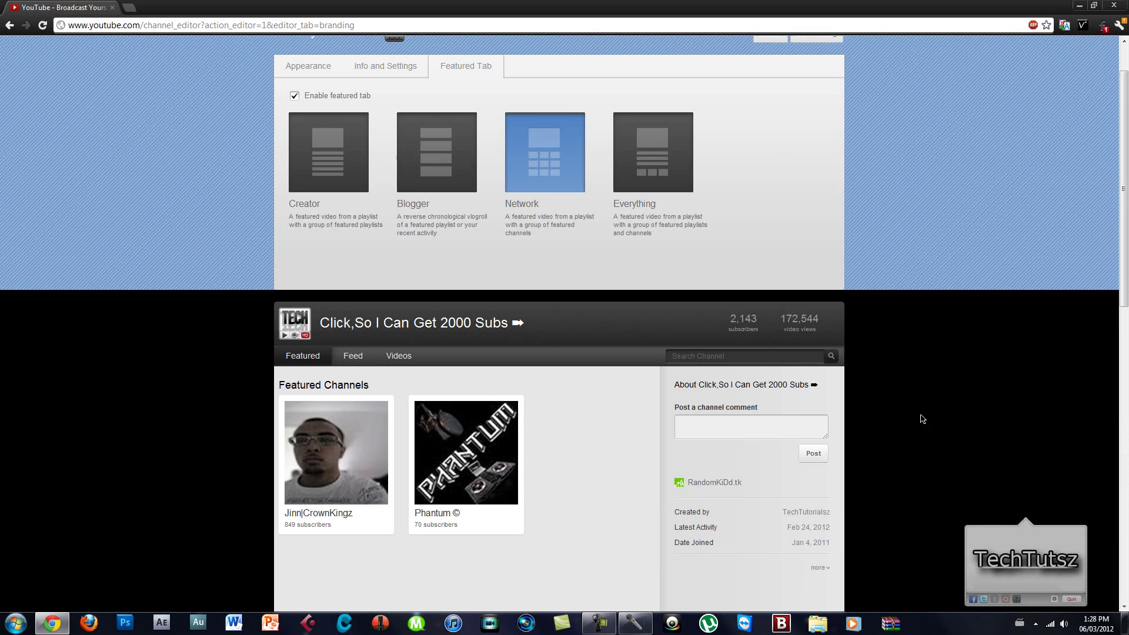
{"action": "left_click", "coordinate": [424, 188]}
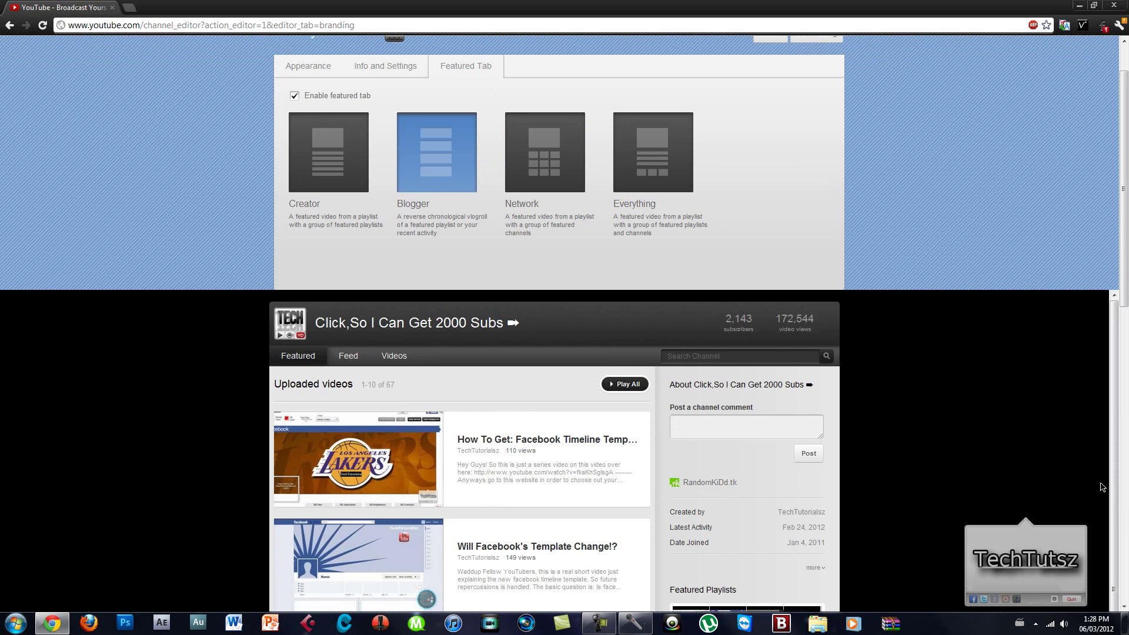
{"action": "scroll", "coordinate": [1102, 487], "scroll_direction": "down", "scroll_amount": 3}
{"action": "scroll", "coordinate": [993, 416], "scroll_direction": "down", "scroll_amount": 2}
{"action": "scroll", "coordinate": [994, 415], "scroll_direction": "down", "scroll_amount": 3}
{"action": "scroll", "coordinate": [1006, 429], "scroll_direction": "up", "scroll_amount": 5}
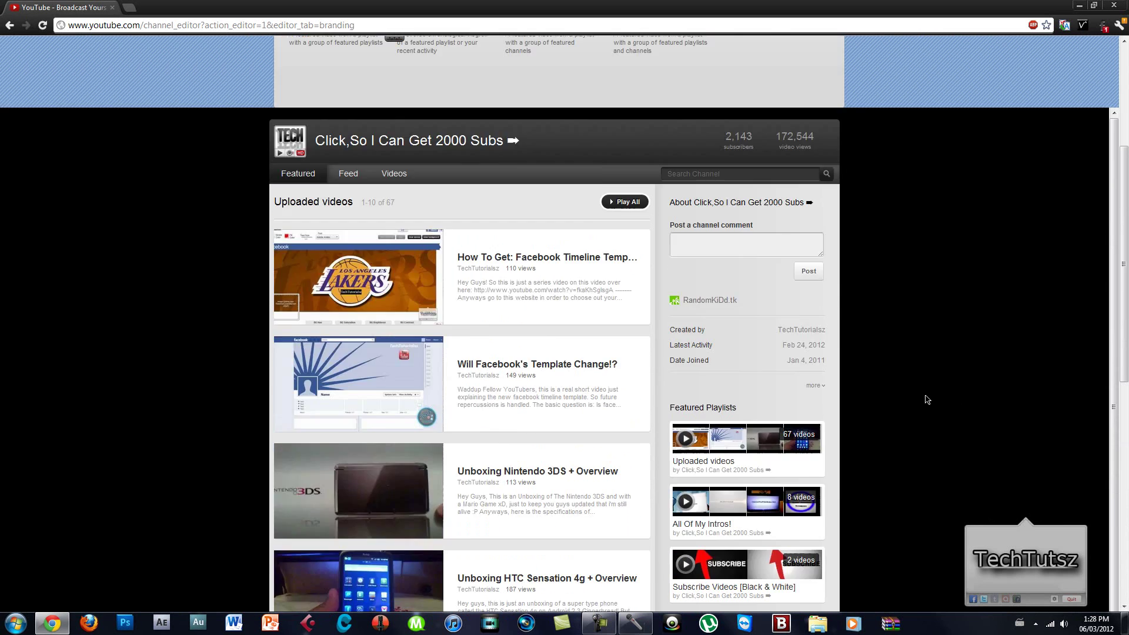
{"action": "scroll", "coordinate": [926, 400], "scroll_direction": "up", "scroll_amount": 1}
{"action": "scroll", "coordinate": [978, 438], "scroll_direction": "up", "scroll_amount": 1}
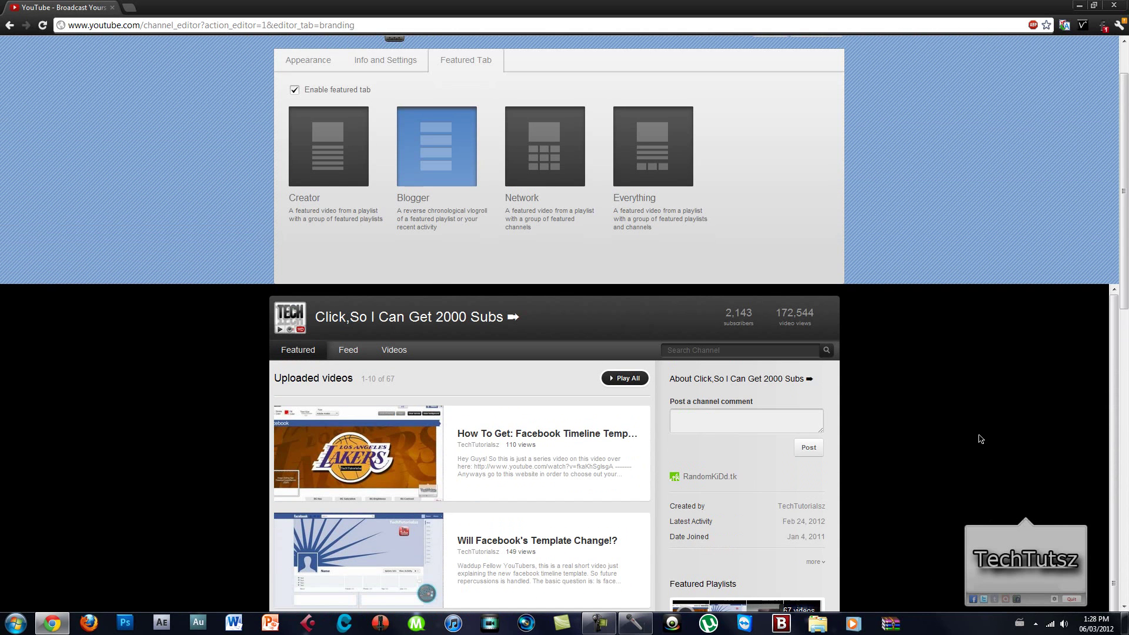
{"action": "left_click", "coordinate": [320, 147]}
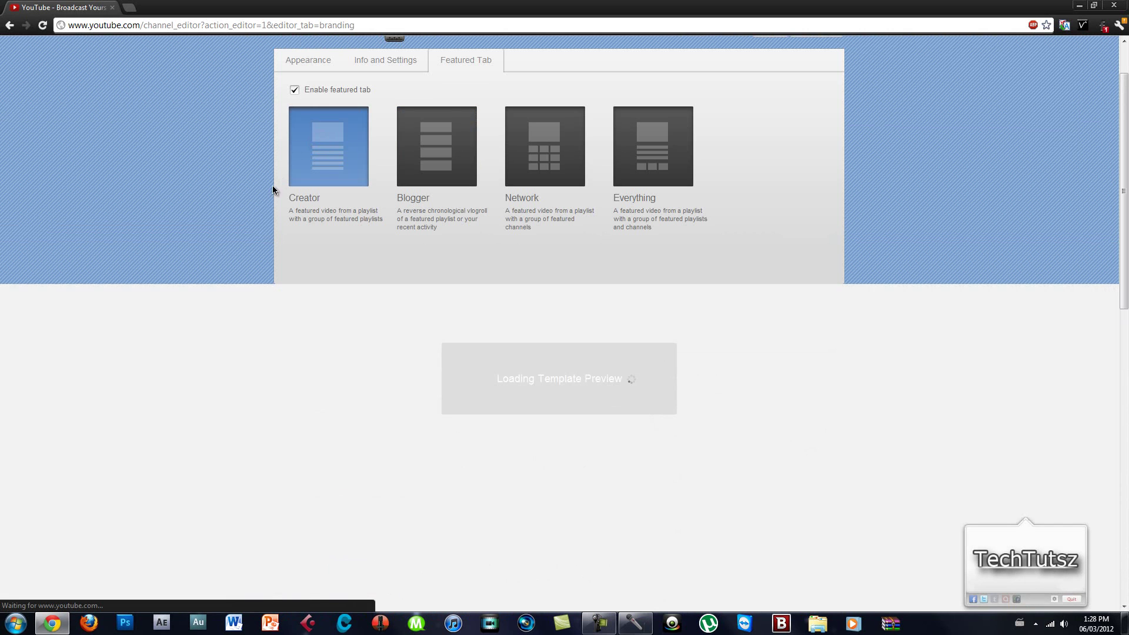
{"action": "scroll", "coordinate": [255, 257], "scroll_direction": "down", "scroll_amount": 1}
{"action": "scroll", "coordinate": [350, 321], "scroll_direction": "down", "scroll_amount": 1}
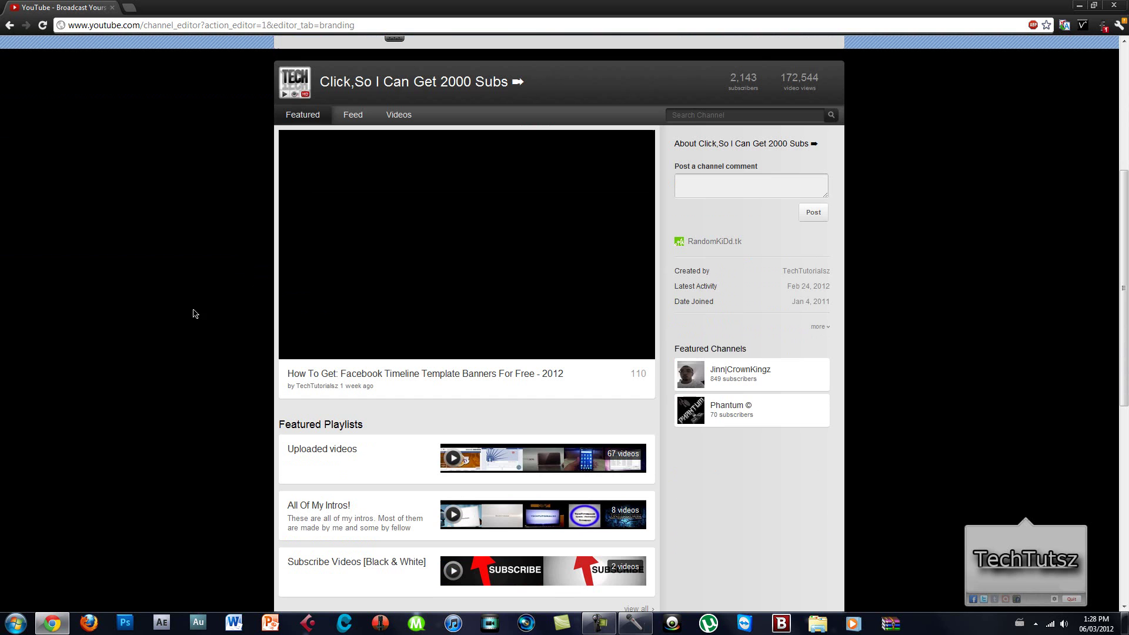
{"action": "scroll", "coordinate": [951, 265], "scroll_direction": "down", "scroll_amount": 2}
{"action": "scroll", "coordinate": [957, 278], "scroll_direction": "down", "scroll_amount": 1}
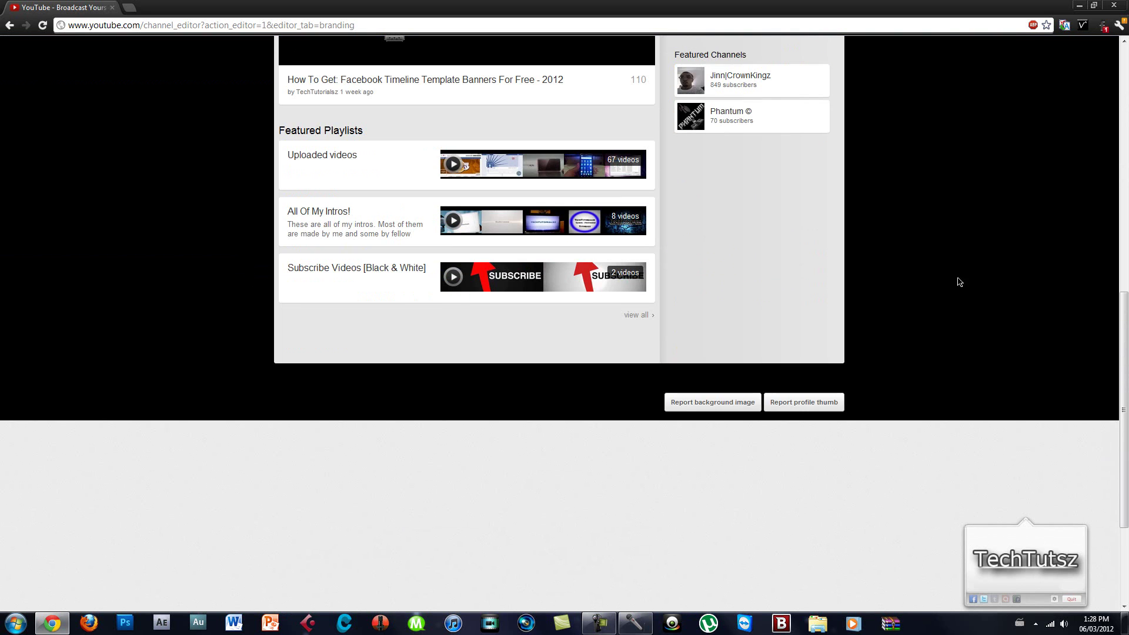
{"action": "scroll", "coordinate": [952, 313], "scroll_direction": "up", "scroll_amount": 1}
{"action": "scroll", "coordinate": [917, 325], "scroll_direction": "up", "scroll_amount": 2}
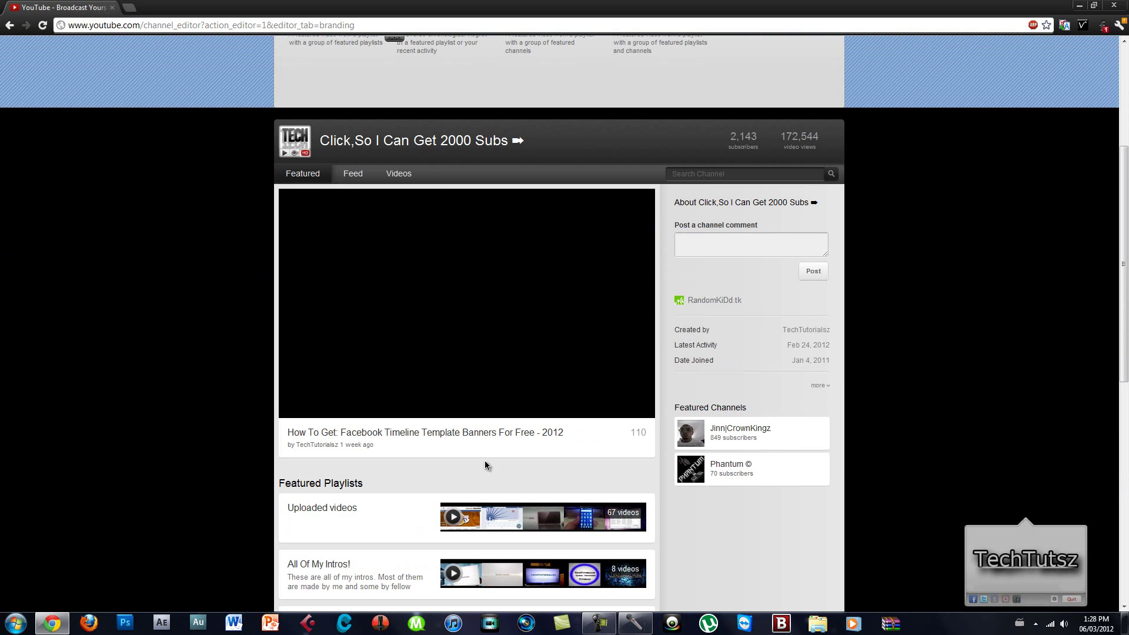
{"action": "scroll", "coordinate": [476, 528], "scroll_direction": "down", "scroll_amount": 2}
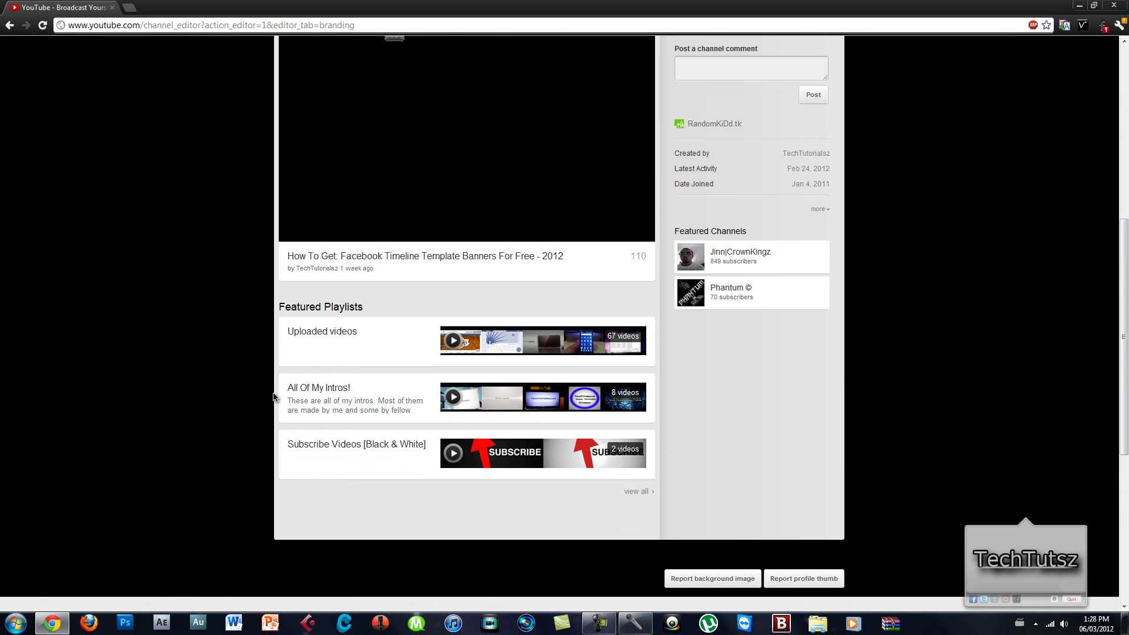
{"action": "scroll", "coordinate": [699, 526], "scroll_direction": "up", "scroll_amount": 3}
{"action": "scroll", "coordinate": [726, 360], "scroll_direction": "up", "scroll_amount": 2}
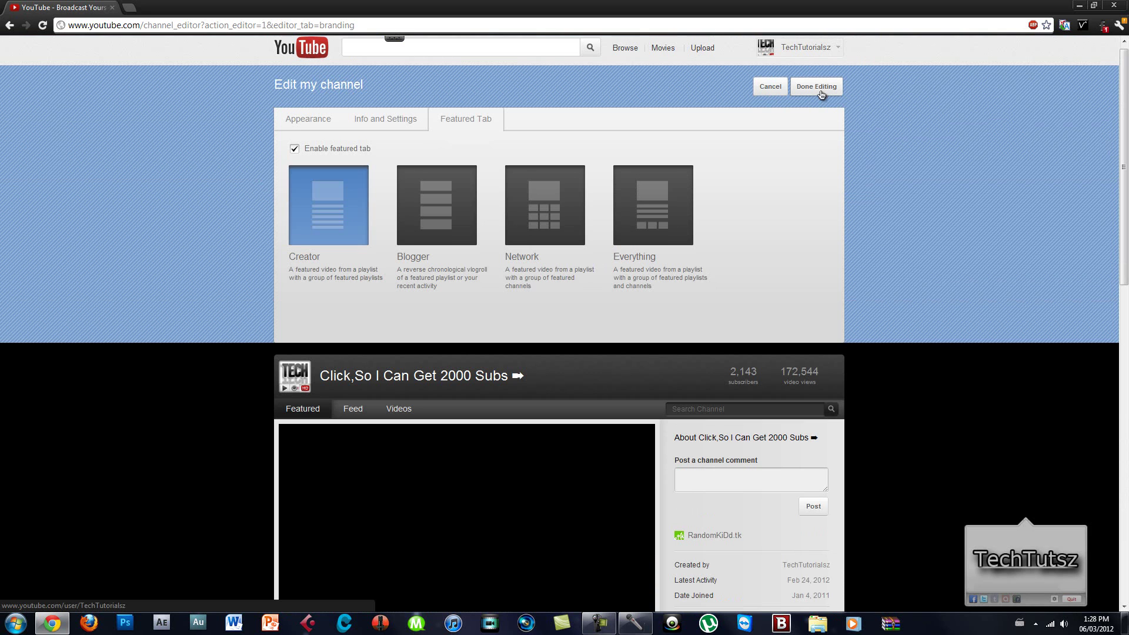
Finish editing, reopen the editor, and revert to the old channels design
{"action": "left_click", "coordinate": [775, 92]}
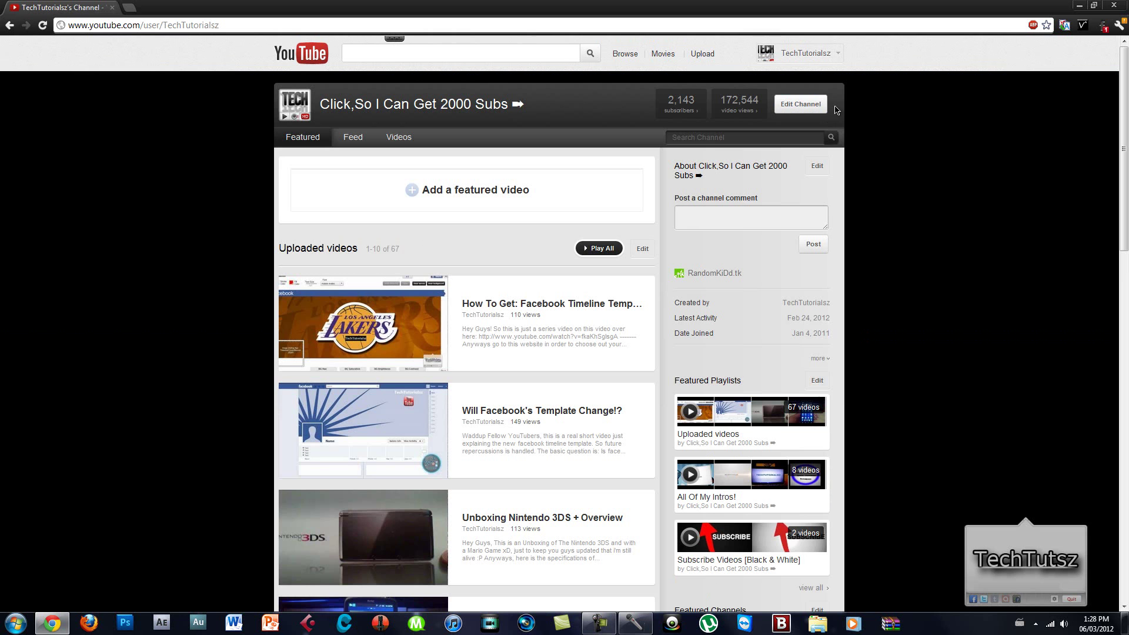
{"action": "left_click", "coordinate": [802, 105]}
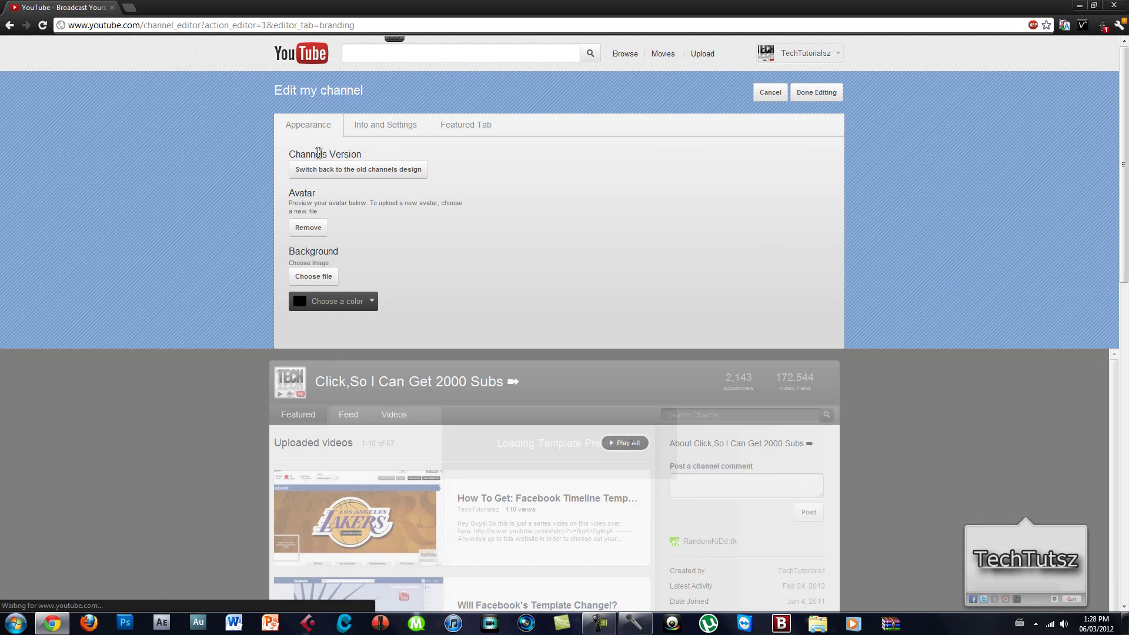
{"action": "scroll", "coordinate": [925, 544], "scroll_direction": "down", "scroll_amount": 3}
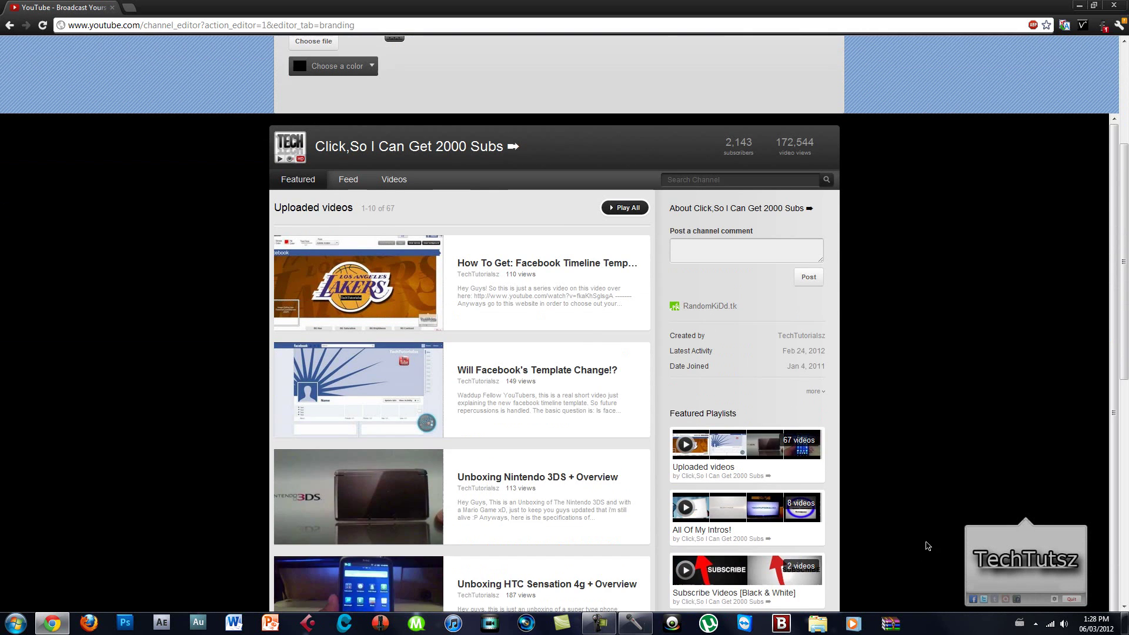
{"action": "scroll", "coordinate": [909, 526], "scroll_direction": "down", "scroll_amount": 2}
{"action": "scroll", "coordinate": [893, 540], "scroll_direction": "down", "scroll_amount": 2}
{"action": "scroll", "coordinate": [892, 544], "scroll_direction": "down", "scroll_amount": 1}
{"action": "scroll", "coordinate": [871, 515], "scroll_direction": "up", "scroll_amount": 3}
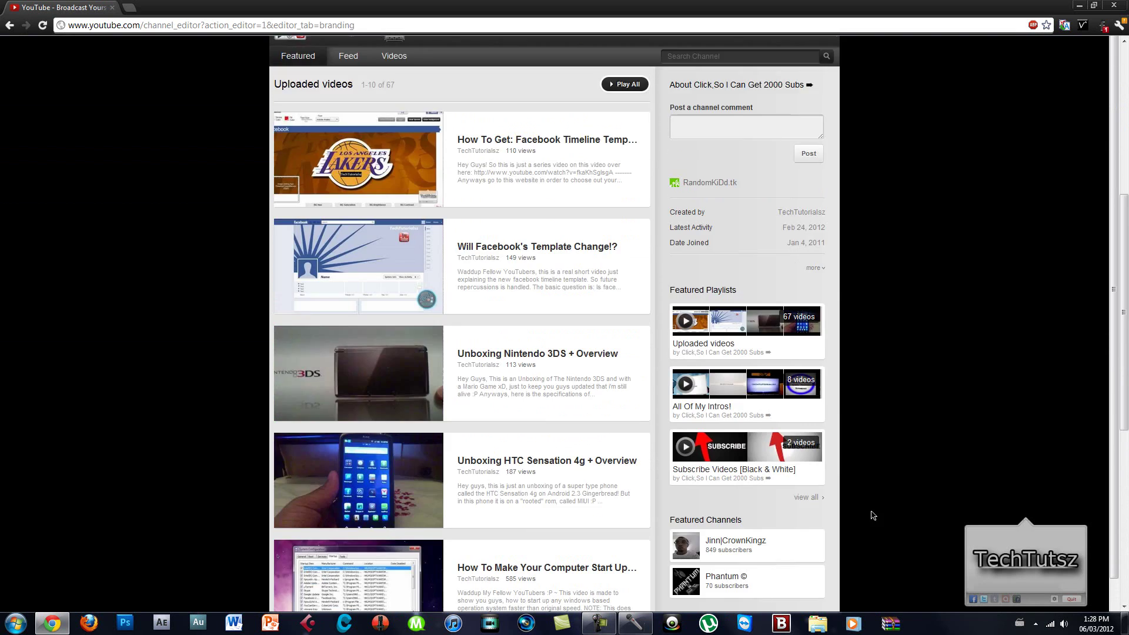
{"action": "scroll", "coordinate": [887, 503], "scroll_direction": "up", "scroll_amount": 3}
{"action": "scroll", "coordinate": [800, 418], "scroll_direction": "up", "scroll_amount": 1}
{"action": "left_click", "coordinate": [393, 172]}
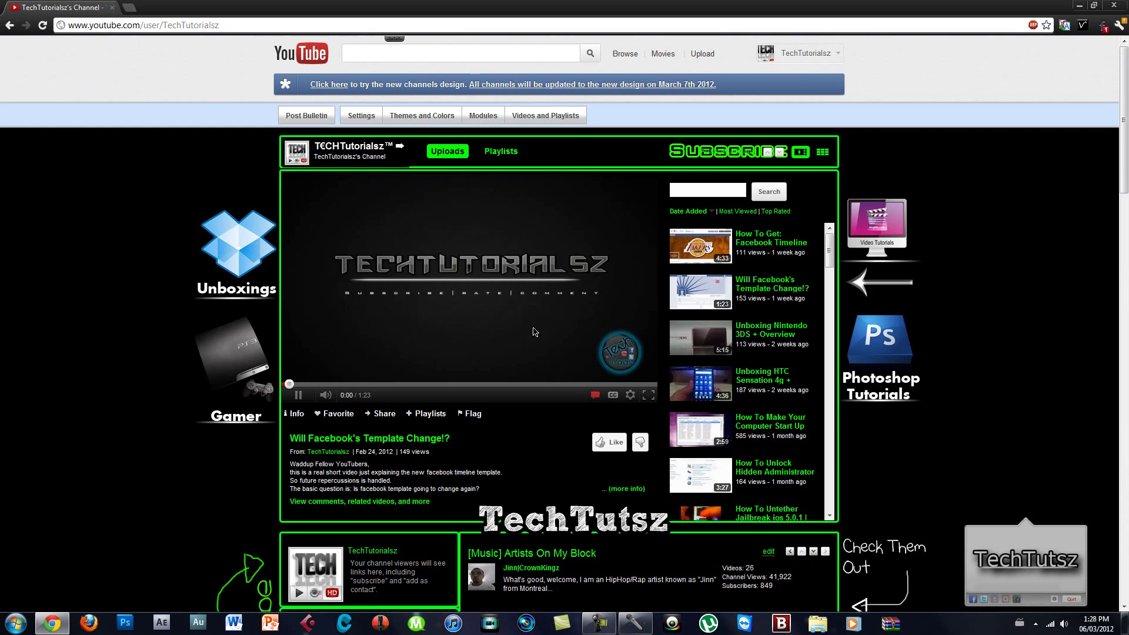
{"action": "left_click", "coordinate": [532, 331]}
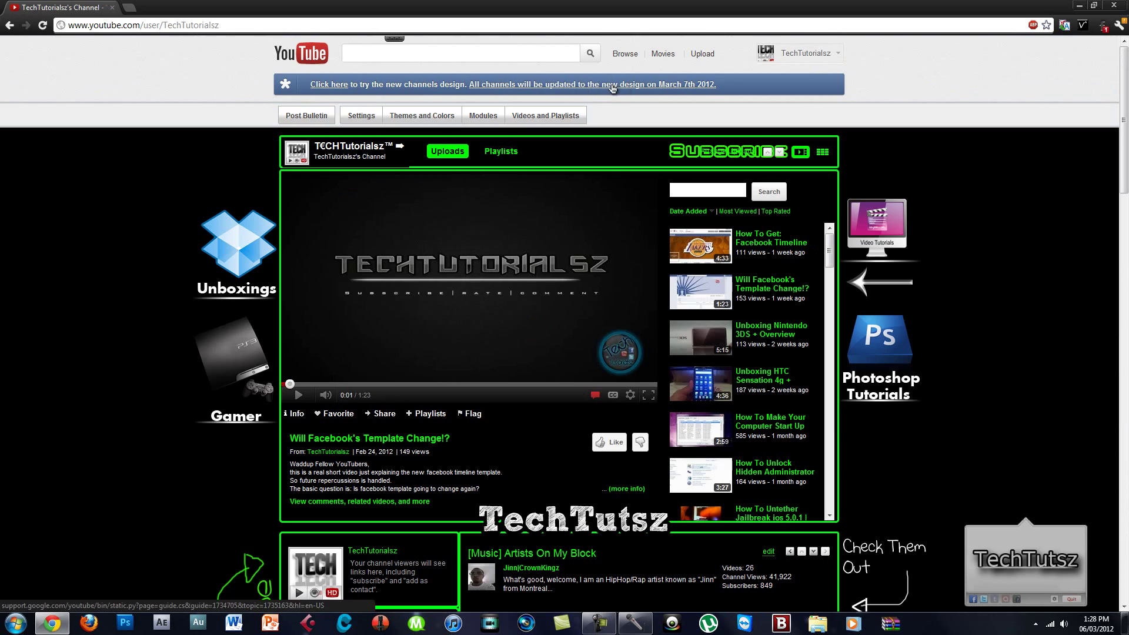
{"action": "scroll", "coordinate": [929, 260], "scroll_direction": "down", "scroll_amount": 3}
{"action": "scroll", "coordinate": [931, 336], "scroll_direction": "down", "scroll_amount": 5}
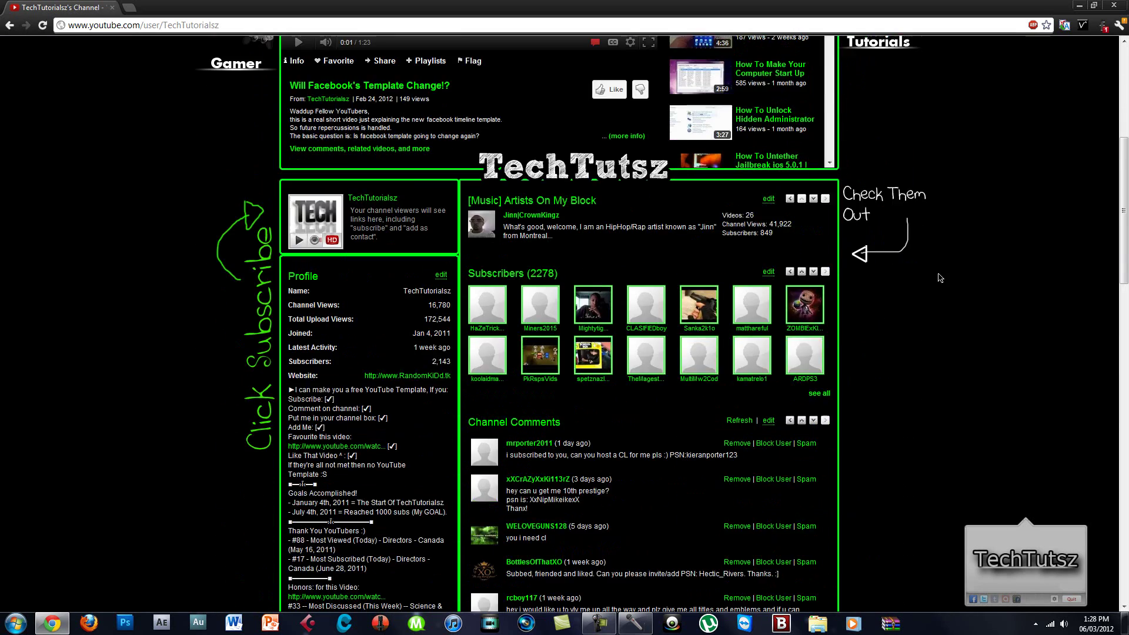
{"action": "scroll", "coordinate": [918, 382], "scroll_direction": "down", "scroll_amount": 10}
{"action": "scroll", "coordinate": [917, 383], "scroll_direction": "up", "scroll_amount": 5}
{"action": "scroll", "coordinate": [939, 428], "scroll_direction": "up", "scroll_amount": 6}
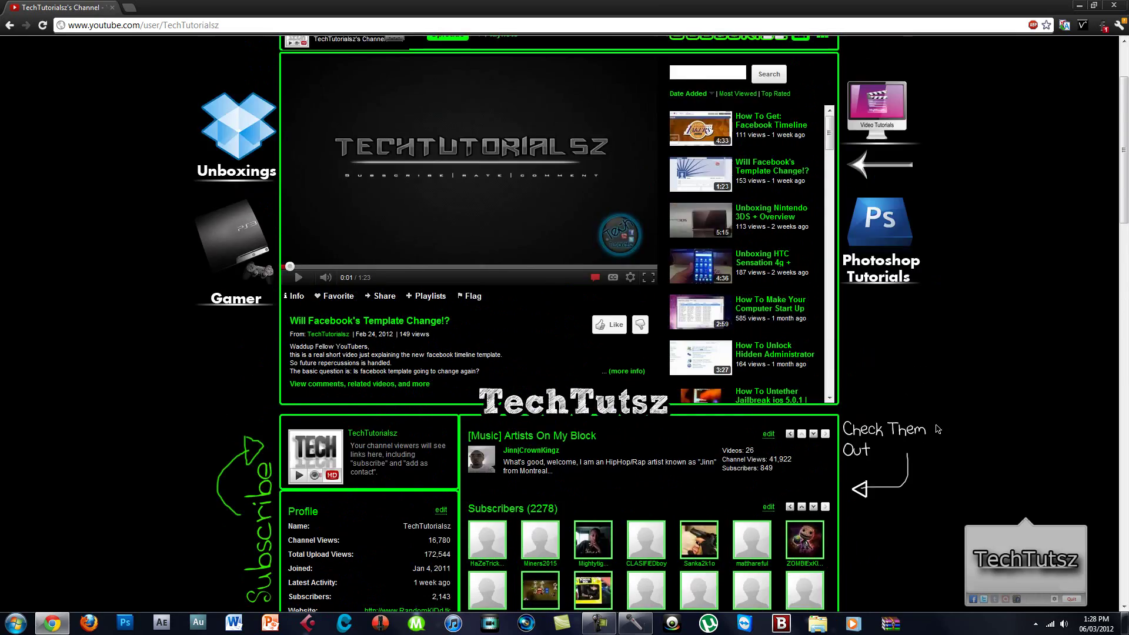
{"action": "scroll", "coordinate": [938, 428], "scroll_direction": "up", "scroll_amount": 5}
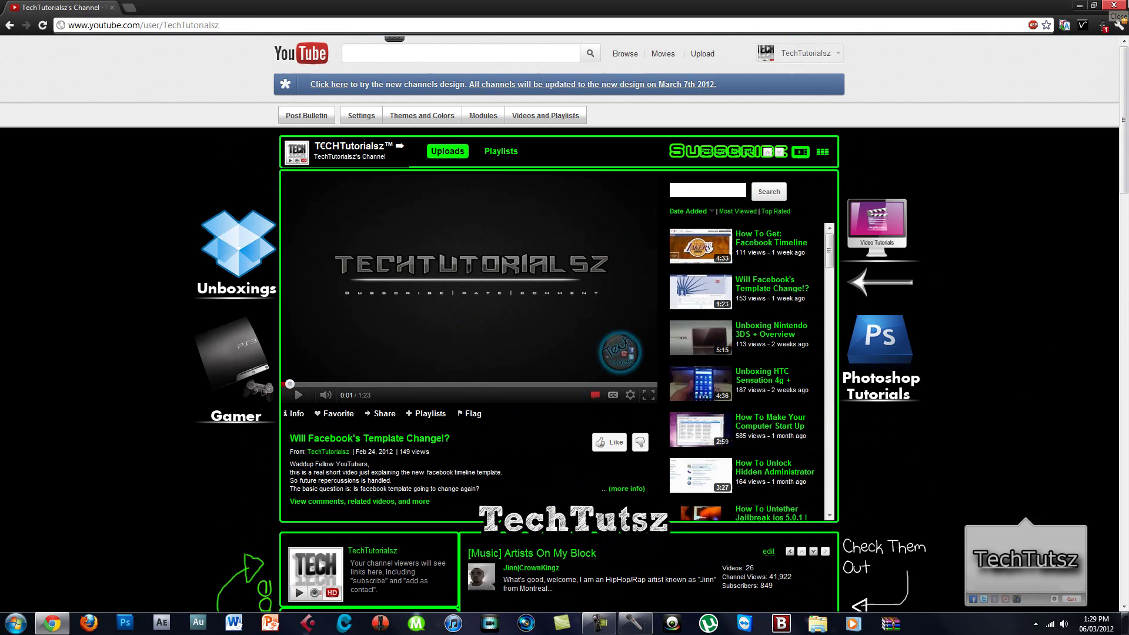
Close the Chrome window to reveal the Windows desktop
{"action": "left_click", "coordinate": [1114, 7]}
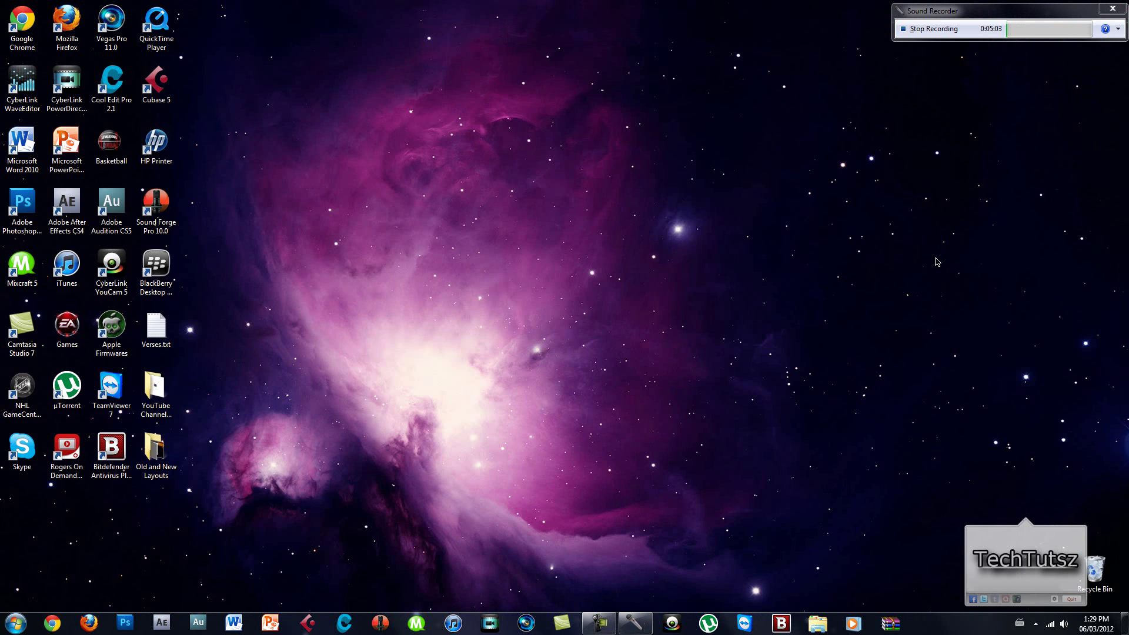